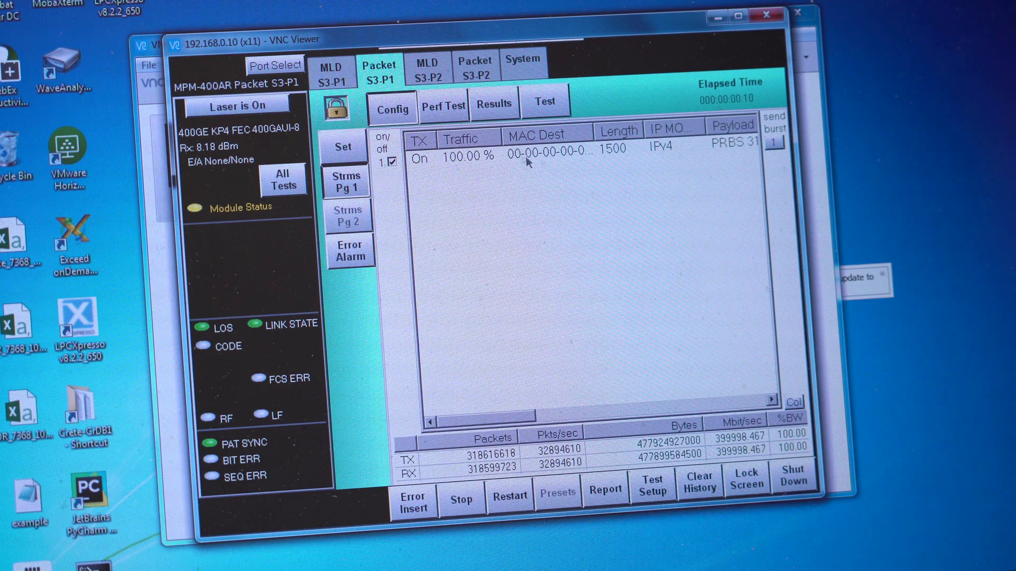
Show the Results tab for Packet S3-P1 to check error counts at 100% traffic
left_click(495, 104)
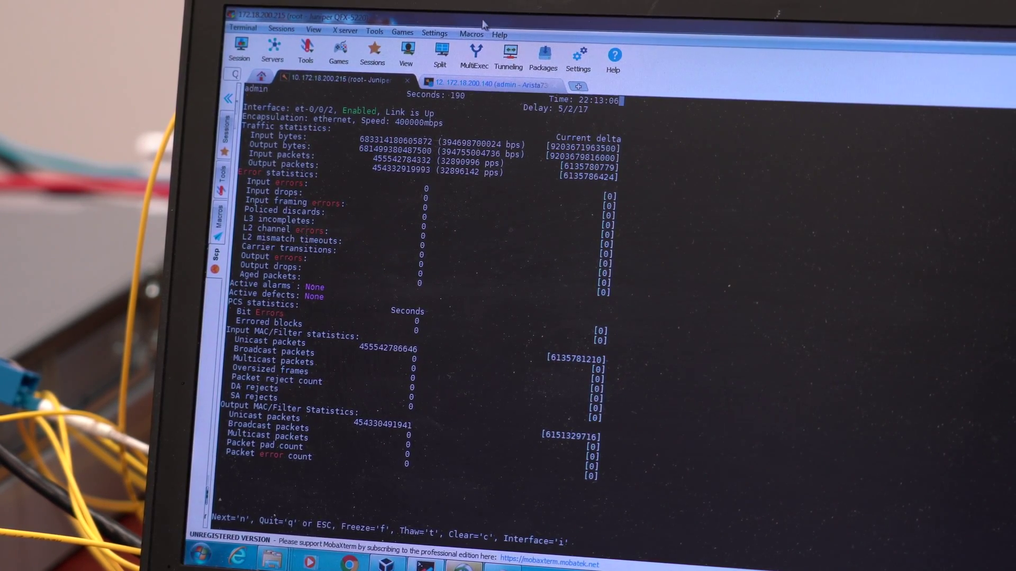
Switch to the '12. 172.18.200.140 (admin - Arista)' session showing interface packet counters
left_click(475, 82)
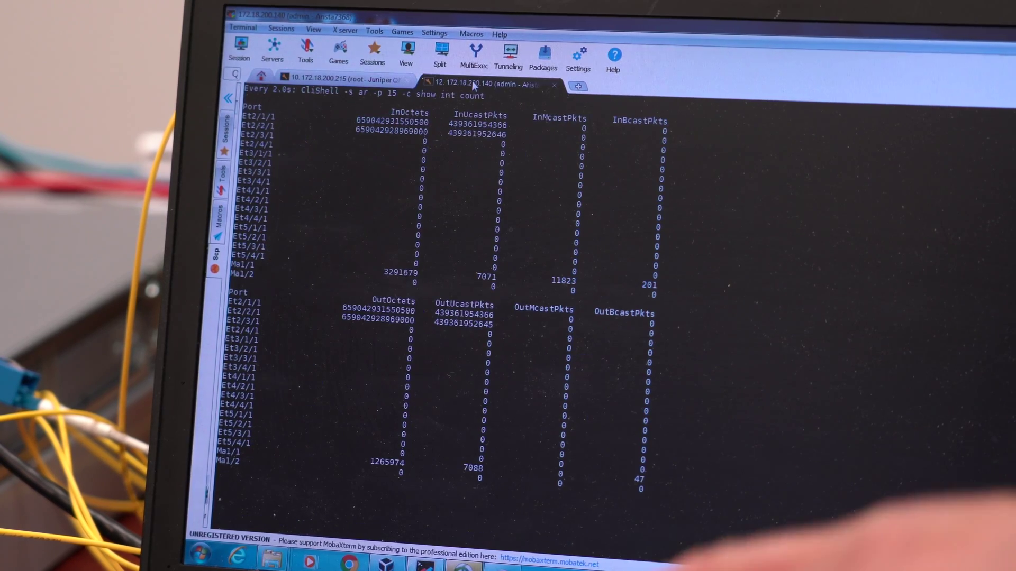